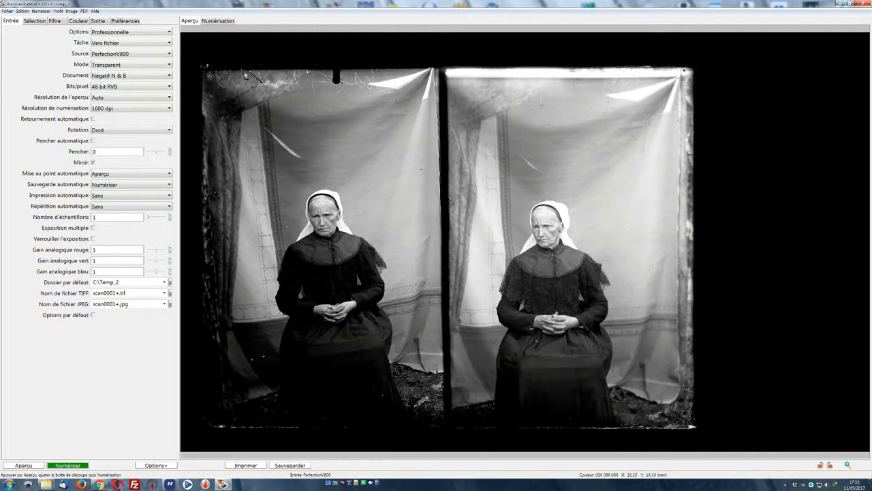
# Step: Frame the left portrait of the glass plate inside its borders with the crop box and scan it
pyautogui.moveTo(221, 96); pyautogui.dragTo(430, 404)
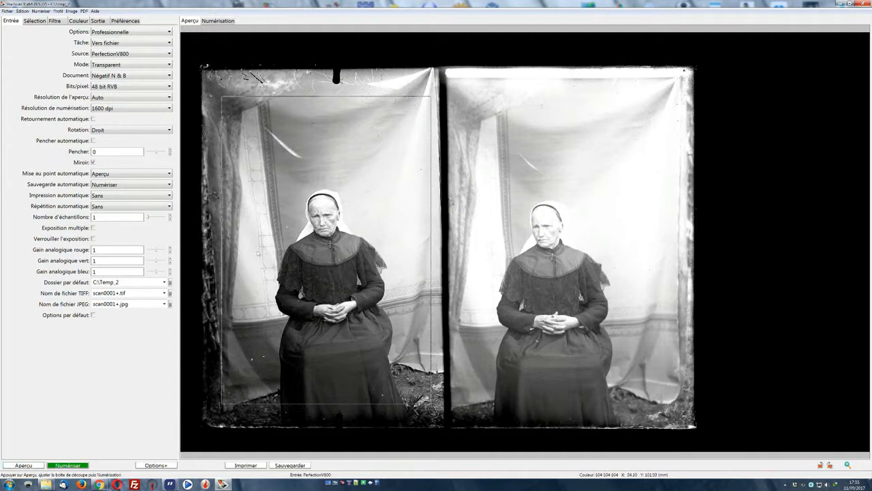
pyautogui.moveTo(221, 235); pyautogui.dragTo(230, 235)
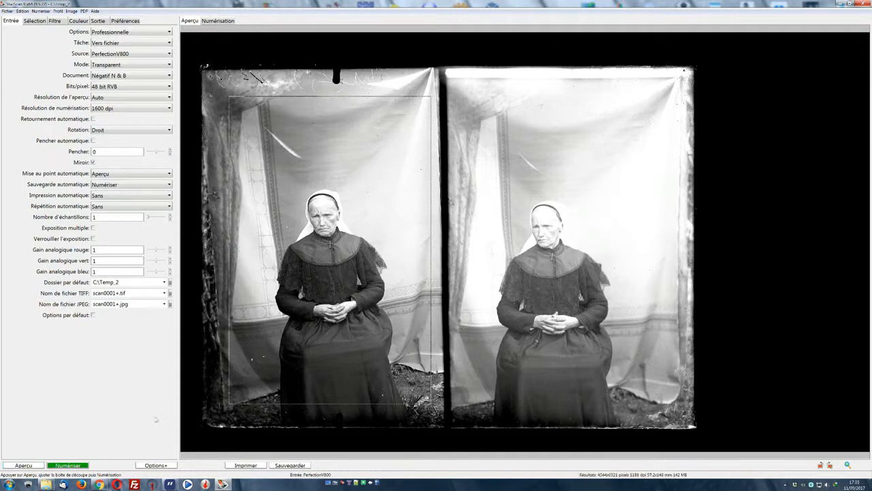
pyautogui.click(85, 466)
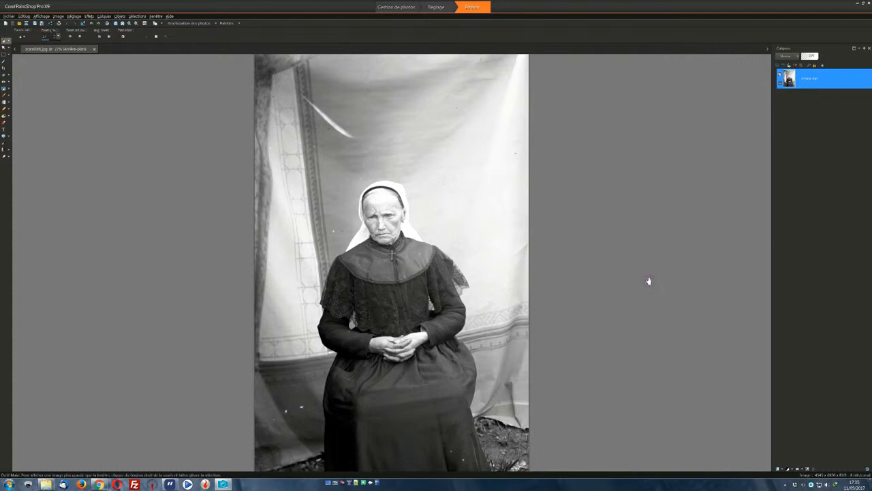
# Step: In PaintShop Pro, apply local tone mapping to the scanned portrait with the last used options
pyautogui.click(191, 23)
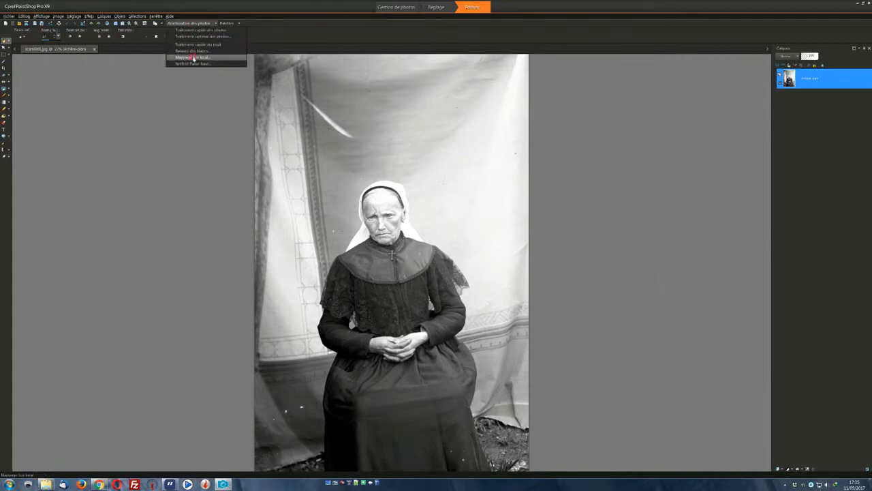
pyautogui.click(193, 57)
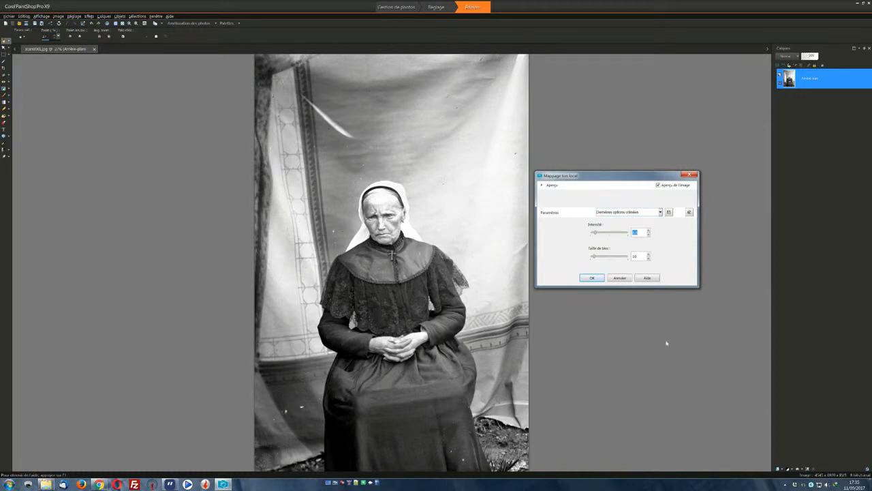
pyautogui.click(593, 277)
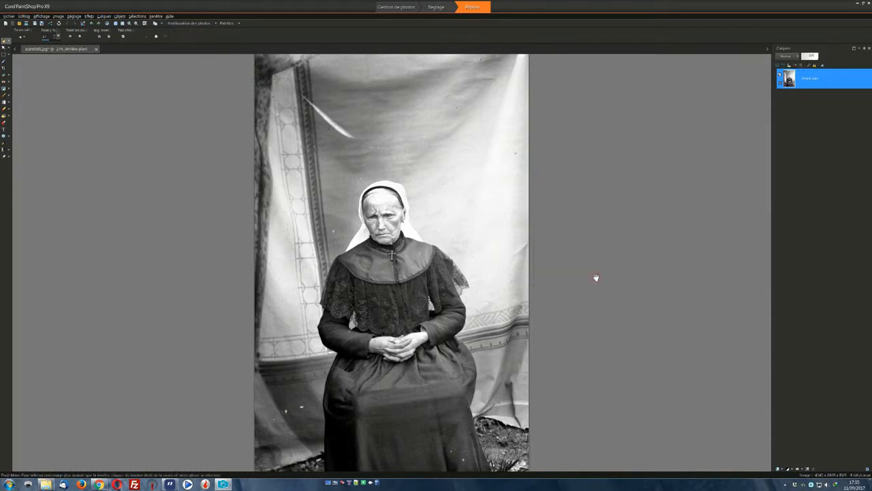
pyautogui.click(175, 24)
pyautogui.click(193, 32)
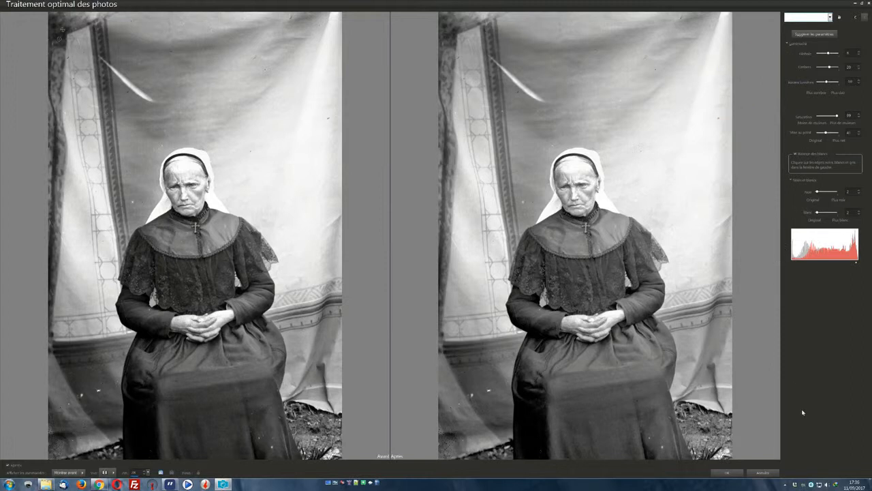
pyautogui.click(763, 473)
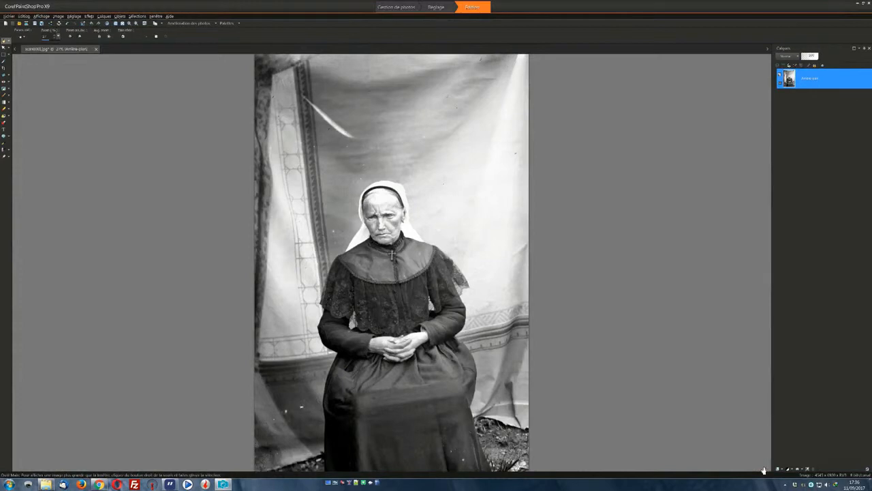
# Step: Save the portrait as scan0001.jpg in the Temp_2 folder, replacing the existing file
pyautogui.press('F12')
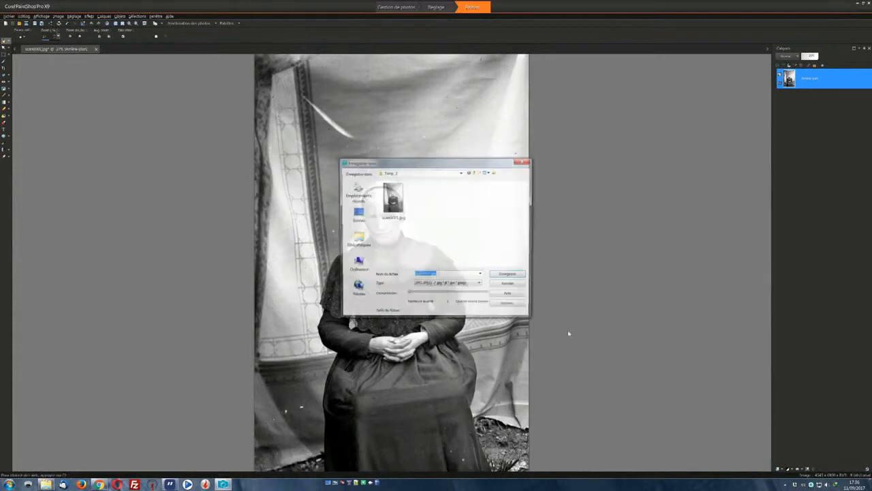
pyautogui.click(399, 205)
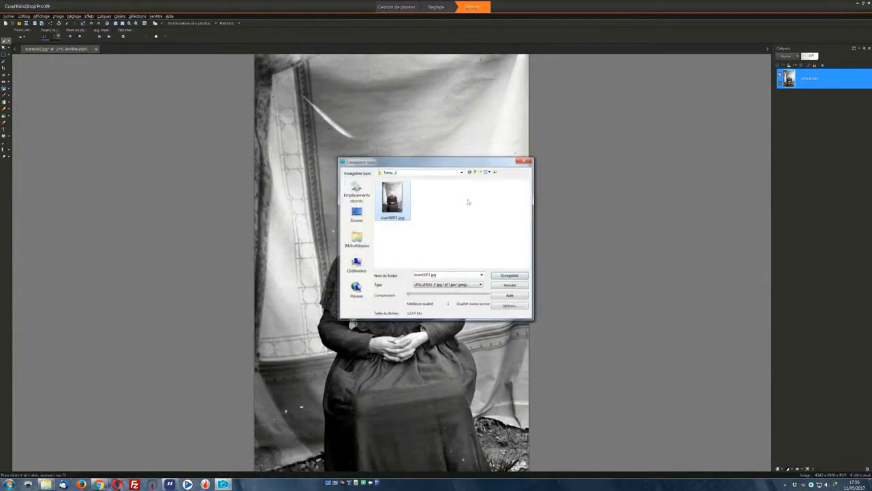
pyautogui.click(509, 275)
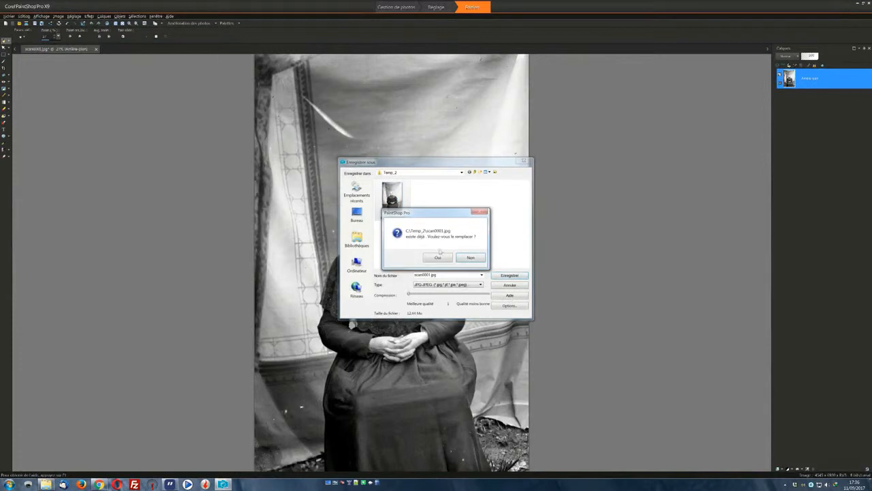
pyautogui.click(437, 259)
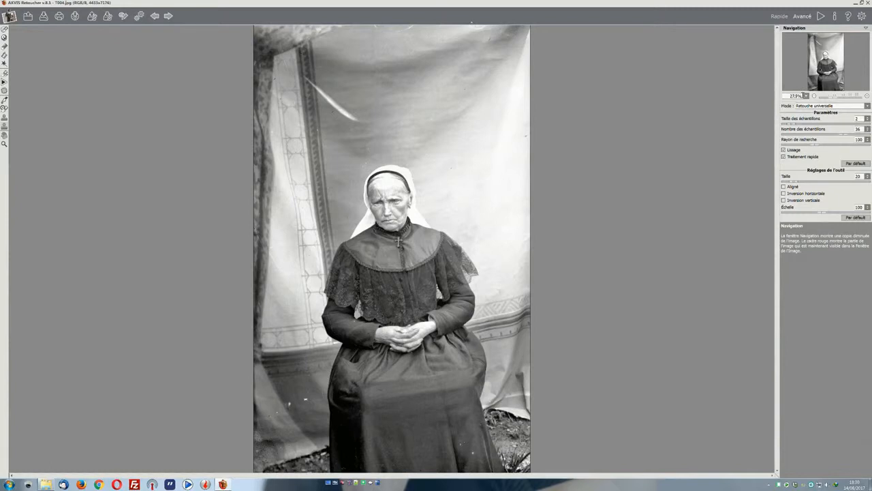
# Step: In AKVIS Retoucher, set the size of the Chameleon stamp (Tampon Caméléon) to 70 for retouching the woman's portrait
pyautogui.click(806, 97)
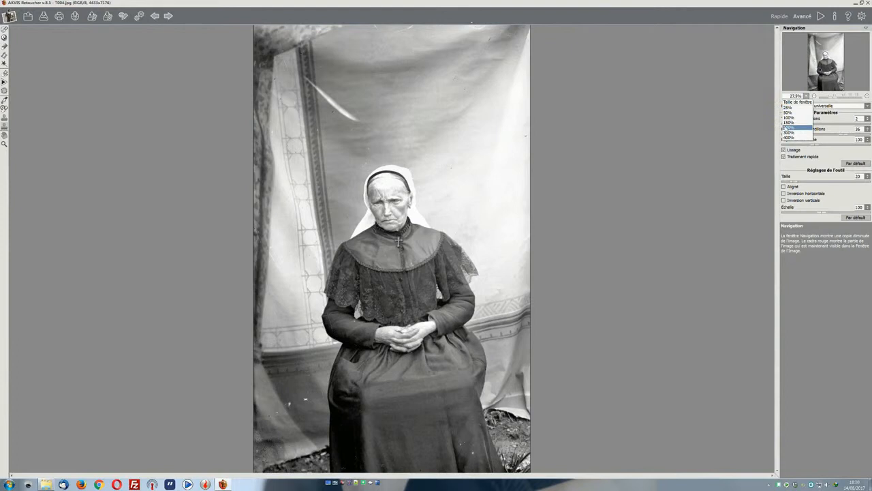
pyautogui.click(788, 119)
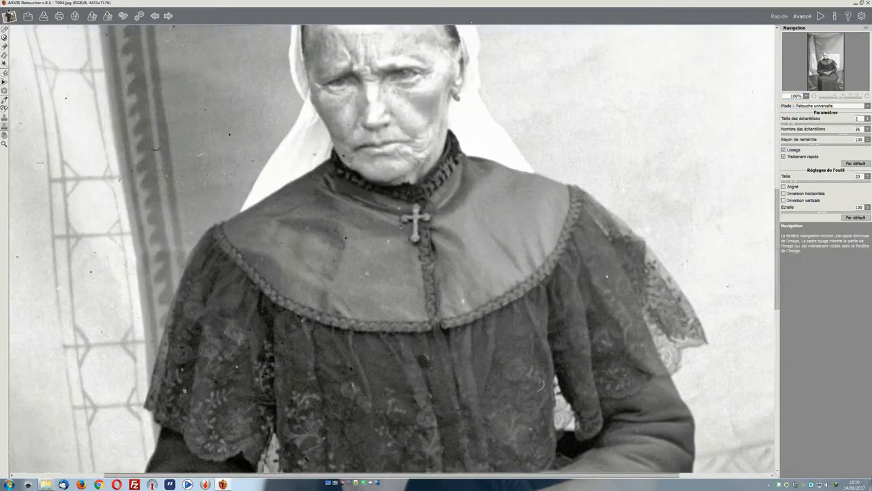
pyautogui.moveTo(818, 63); pyautogui.dragTo(812, 77)
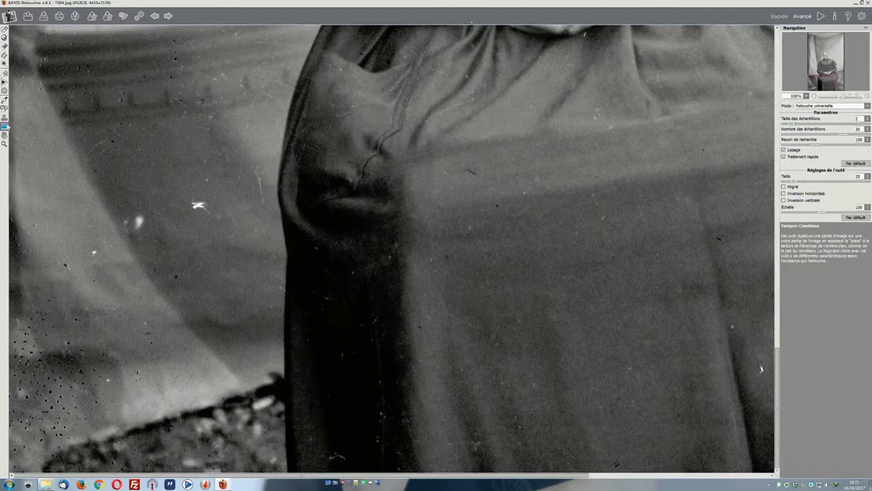
pyautogui.rightClick(136, 158)
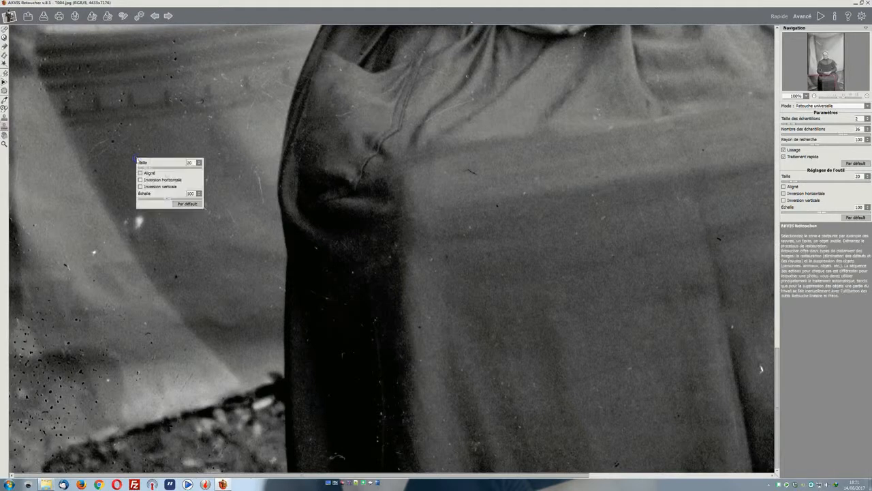
pyautogui.click(162, 169)
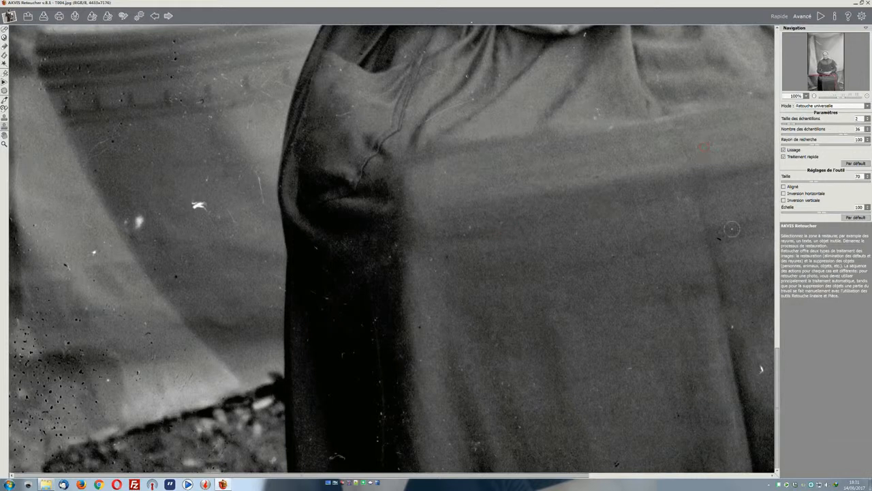
# Step: Retouch the spots and scratches on the lighter front panel and upper folds of the skirt with the Chameleon stamp
pyautogui.click(720, 239)
pyautogui.click(681, 200)
pyautogui.click(608, 127)
pyautogui.click(595, 113)
pyautogui.click(437, 120)
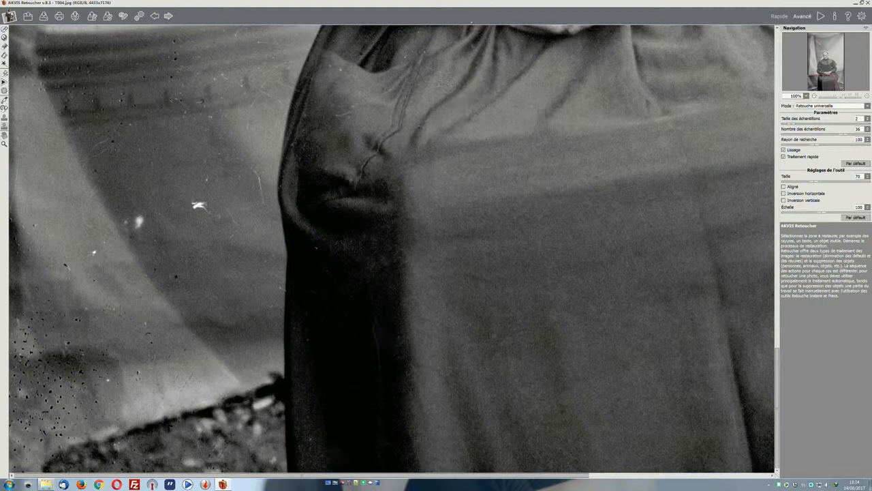
pyautogui.click(430, 68)
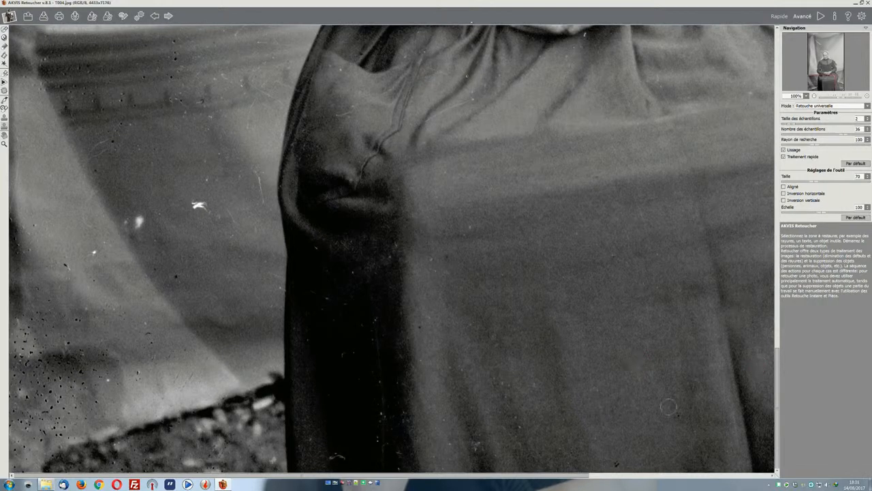
pyautogui.click(598, 437)
pyautogui.click(537, 392)
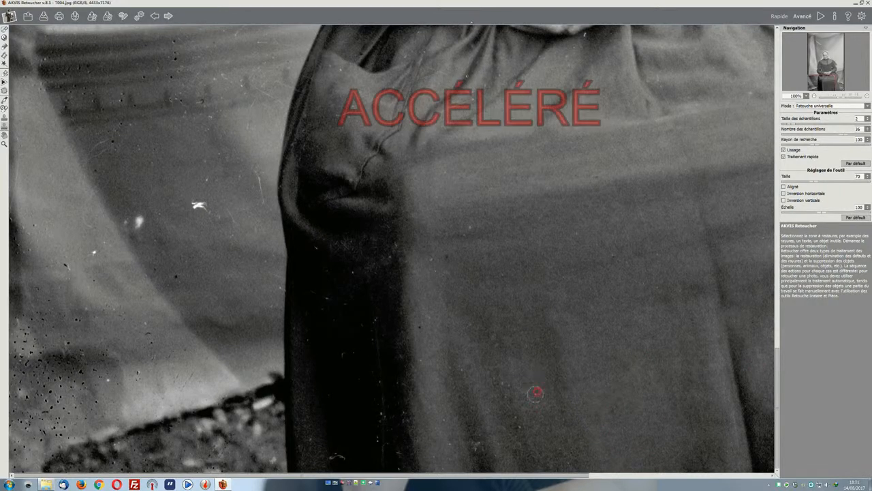
pyautogui.click(457, 387)
pyautogui.click(481, 457)
pyautogui.click(456, 461)
pyautogui.click(421, 325)
pyautogui.click(485, 276)
pyautogui.click(470, 227)
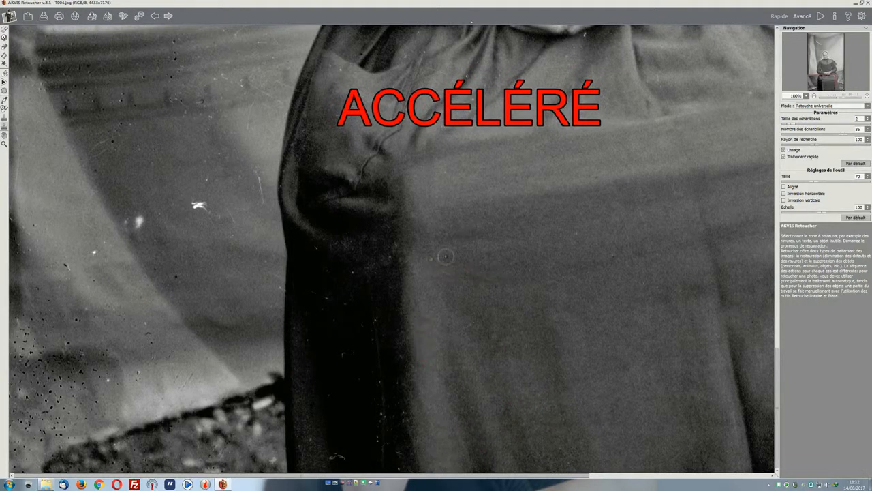
# Step: Clean the dust specks and fine scratches off the dark shadowed side of the skirt with the Chameleon stamp
pyautogui.click(403, 460)
pyautogui.click(336, 451)
pyautogui.click(382, 383)
pyautogui.click(382, 367)
pyautogui.click(382, 421)
pyautogui.click(383, 401)
pyautogui.click(384, 460)
pyautogui.click(390, 433)
pyautogui.click(388, 329)
pyautogui.click(354, 280)
pyautogui.click(487, 83)
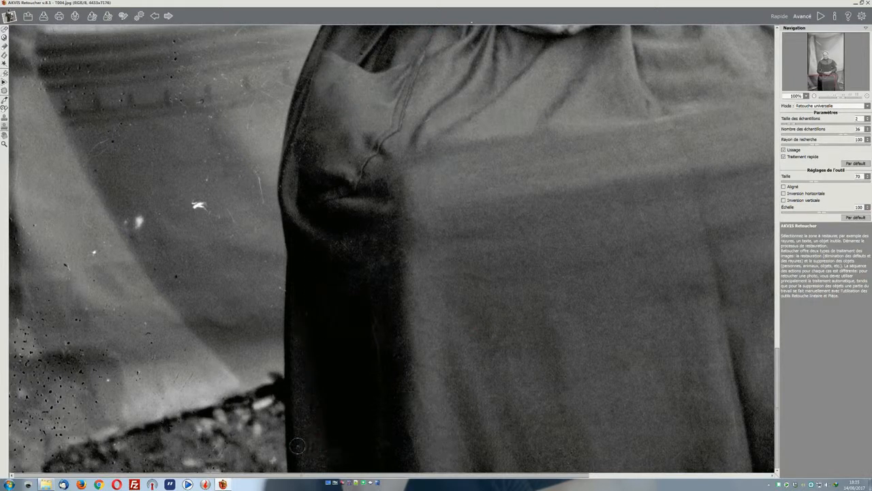
# Step: Retouch the specks on the patch of ground beside the skirt and along the backdrop's lower edge
pyautogui.click(185, 447)
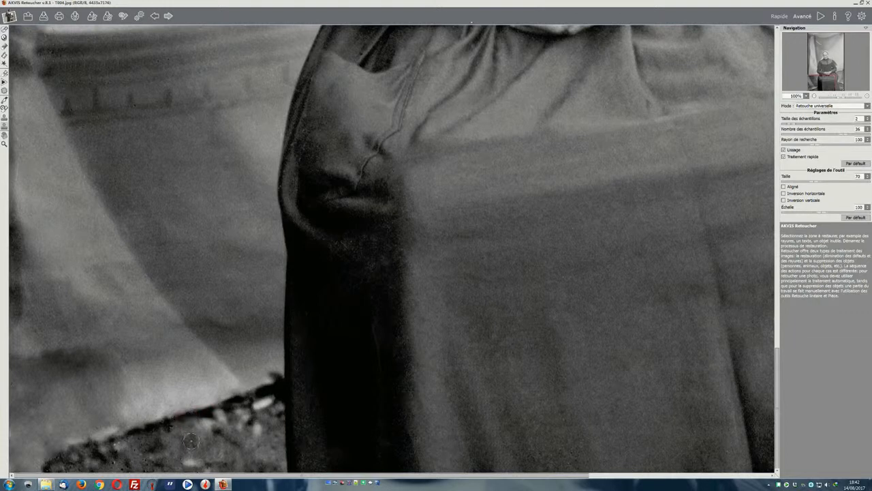
pyautogui.click(146, 460)
pyautogui.click(147, 464)
pyautogui.click(165, 465)
pyautogui.click(184, 462)
pyautogui.click(179, 455)
pyautogui.click(212, 447)
pyautogui.click(197, 448)
pyautogui.click(195, 437)
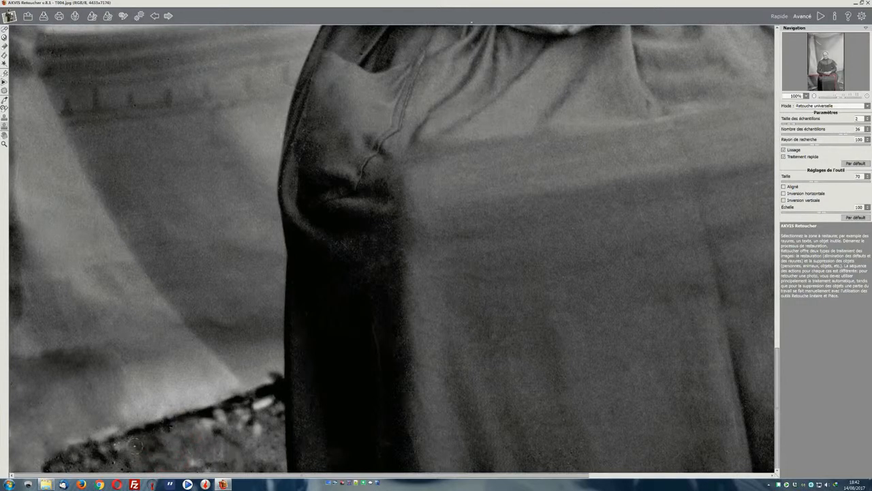
pyautogui.click(170, 423)
pyautogui.click(129, 440)
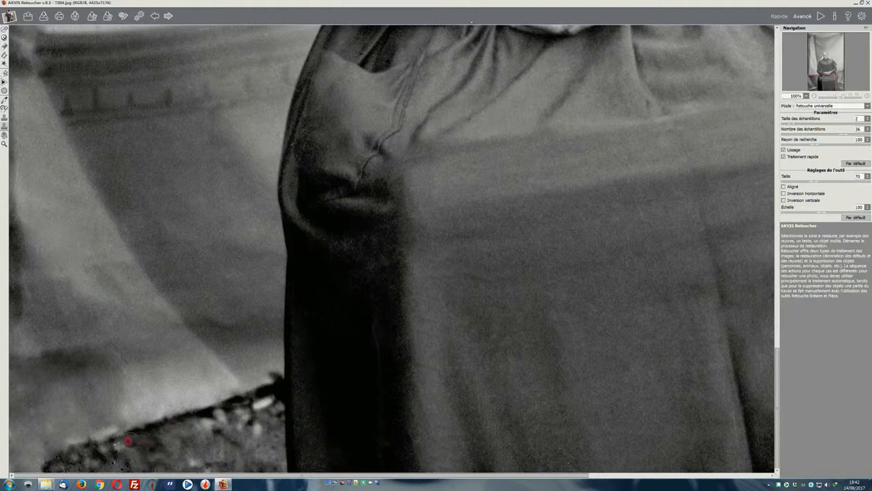
pyautogui.click(117, 447)
pyautogui.click(115, 459)
pyautogui.click(131, 464)
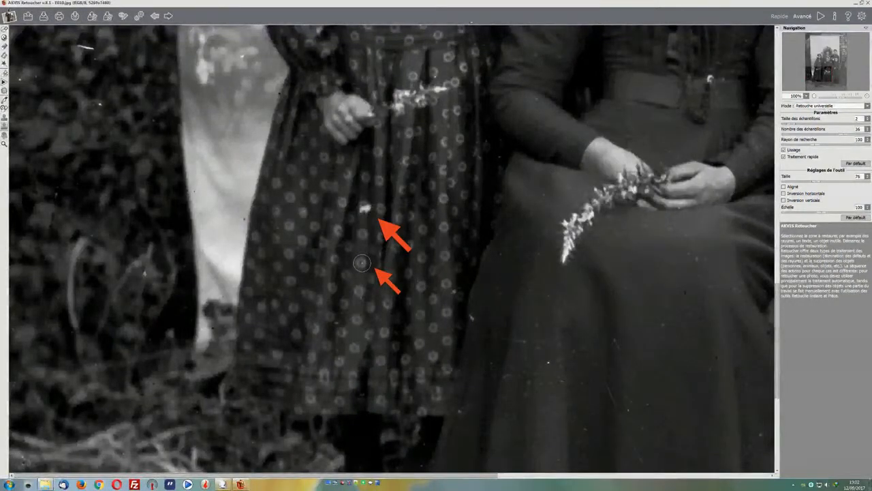
# Step: Cover the white blemish on the polka-dot dress in the group photo with a matching piece of the pattern
pyautogui.click(363, 206)
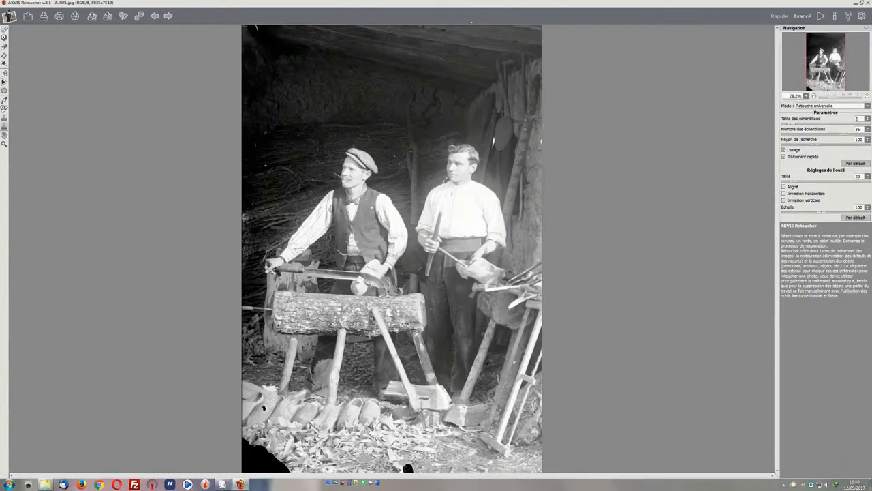
# Step: Switch to the clone stamp for the clog makers' photo and set its size to 449
pyautogui.click(806, 96)
pyautogui.click(789, 117)
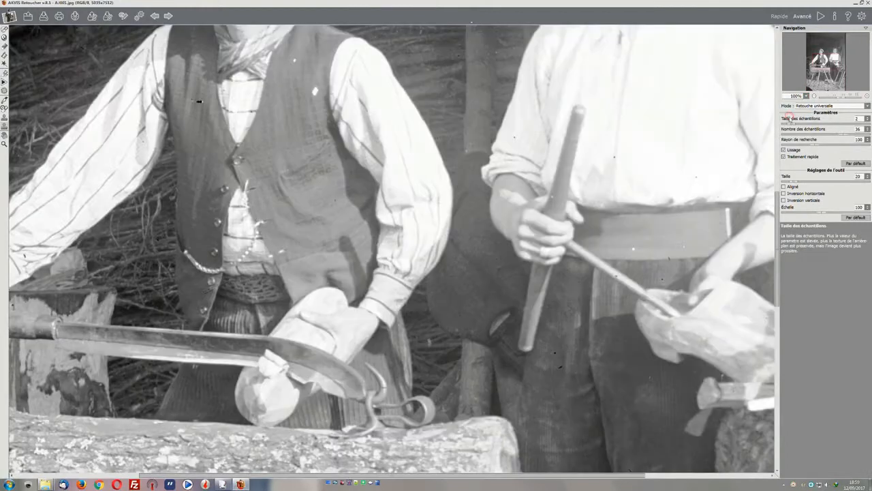
pyautogui.moveTo(824, 63); pyautogui.dragTo(813, 84)
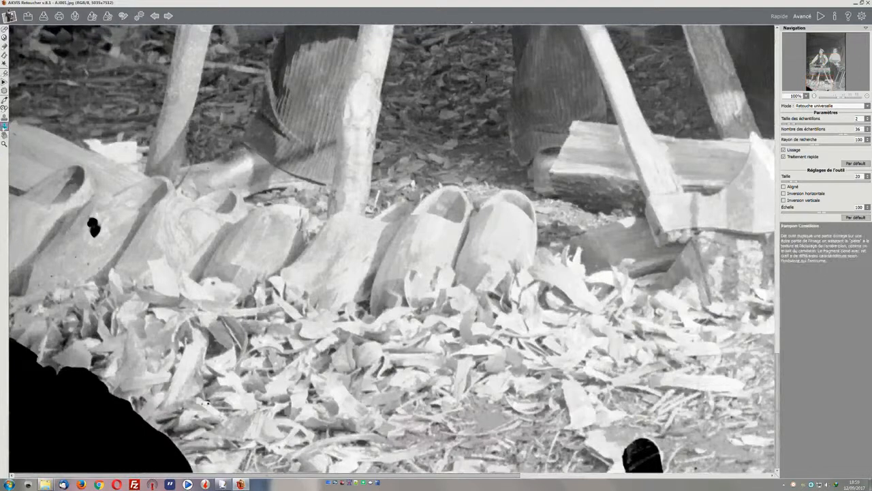
pyautogui.click(4, 118)
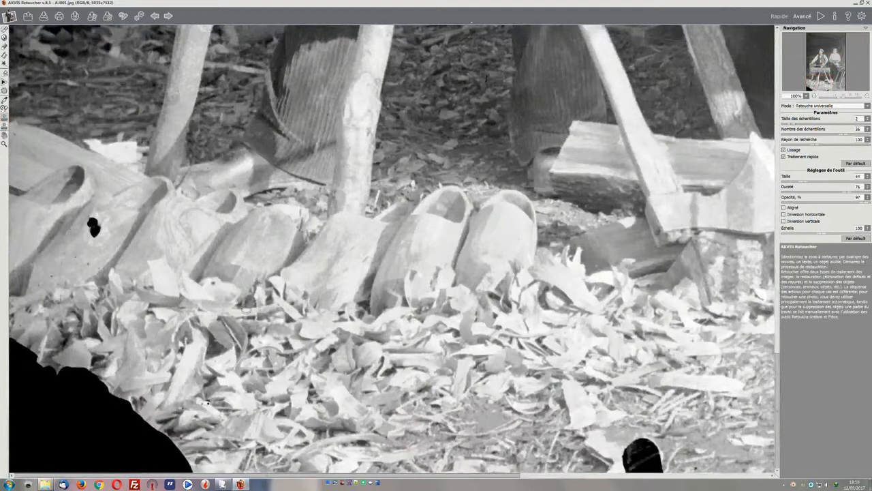
pyautogui.rightClick(257, 330)
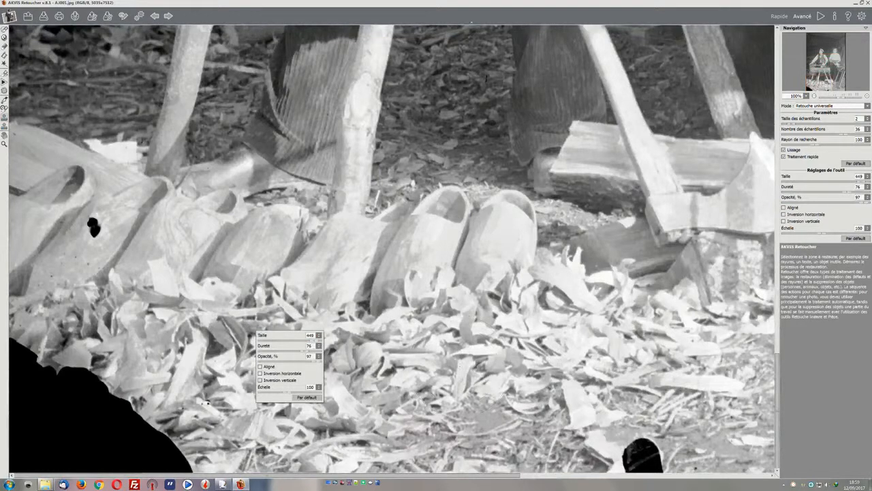
pyautogui.click(851, 396)
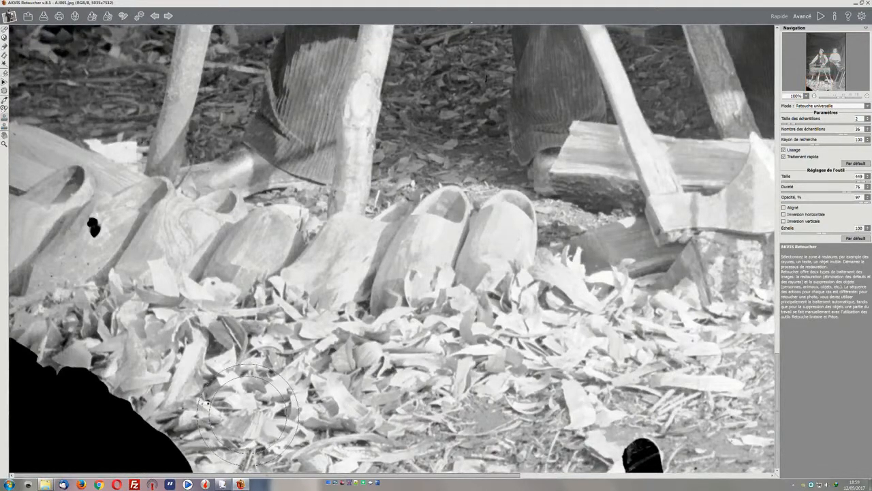
# Step: Fill the black missing corner beneath the row of clogs by cloning the neighbouring wood shavings over it
pyautogui.moveTo(126, 429); pyautogui.dragTo(77, 414)
pyautogui.click(67, 412)
pyautogui.click(33, 385)
pyautogui.keyDown('alt'); pyautogui.click(142, 375); pyautogui.keyUp('alt')
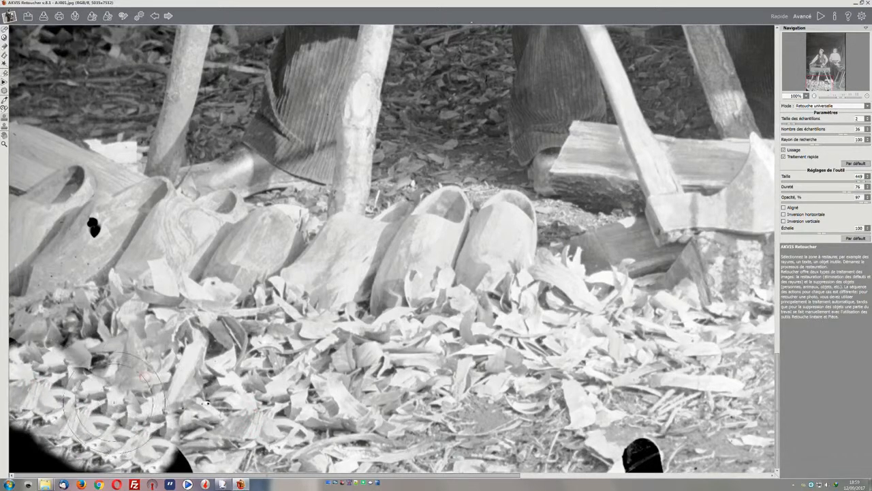
pyautogui.click(115, 402)
pyautogui.click(70, 410)
pyautogui.keyDown('alt'); pyautogui.click(68, 411); pyautogui.keyUp('alt')
pyautogui.click(44, 443)
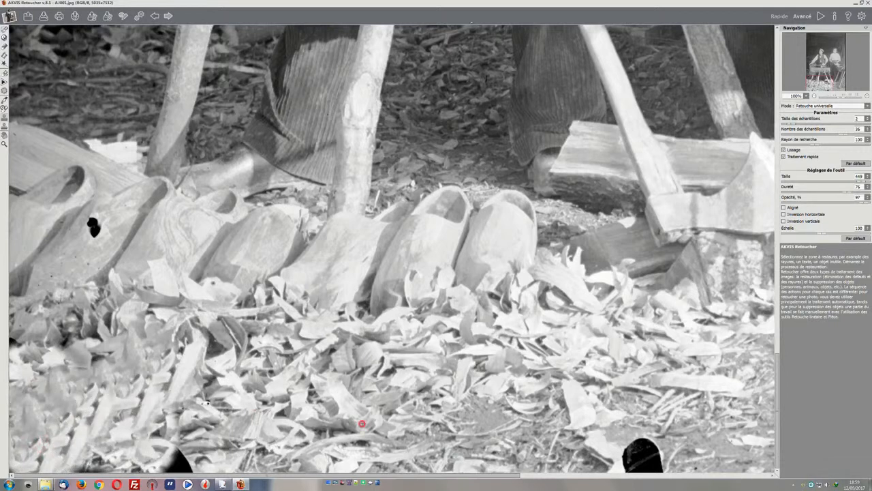
pyautogui.click(196, 432)
pyautogui.click(141, 399)
pyautogui.click(64, 410)
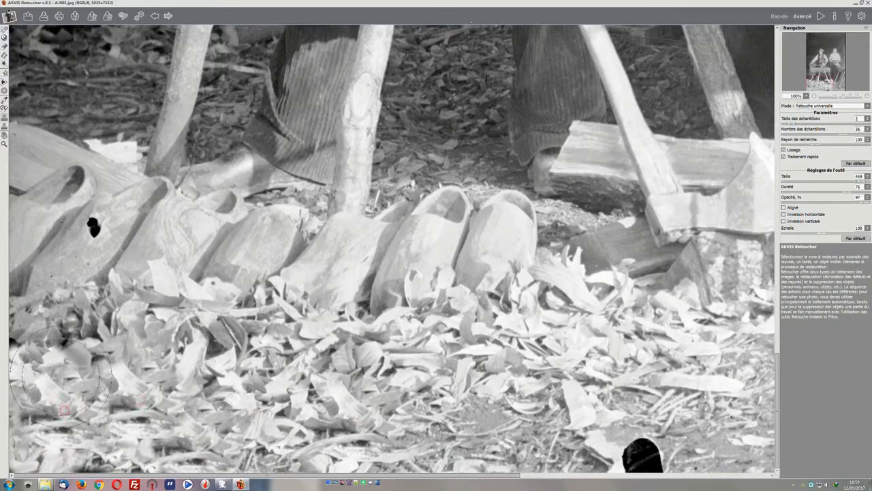
pyautogui.click(49, 330)
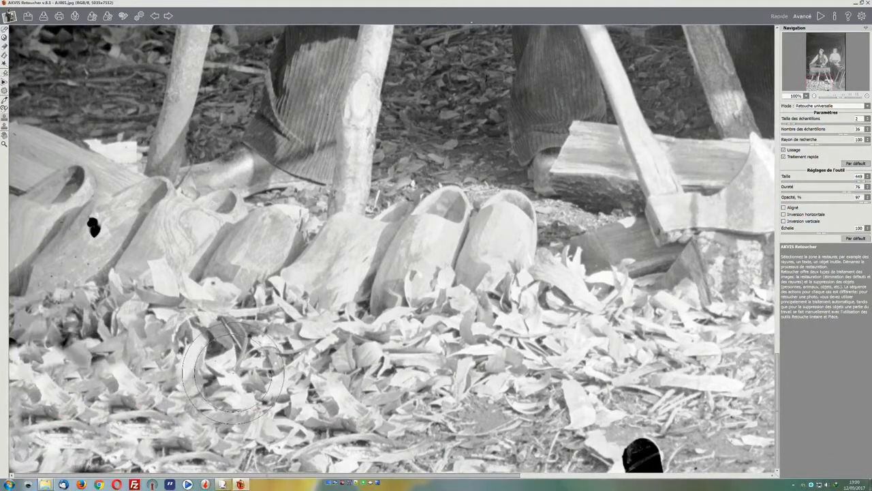
pyautogui.click(67, 348)
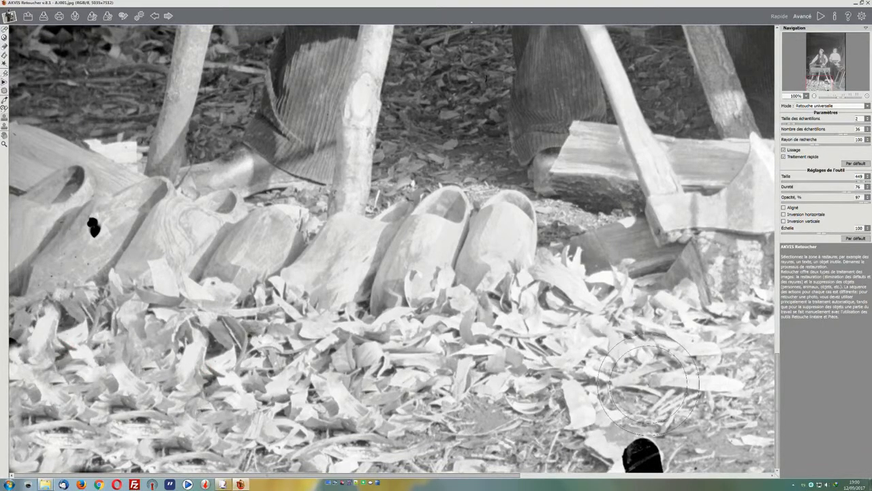
# Step: Clone wood shavings over the black blemish at the lower edge of the clog makers' photo
pyautogui.click(649, 433)
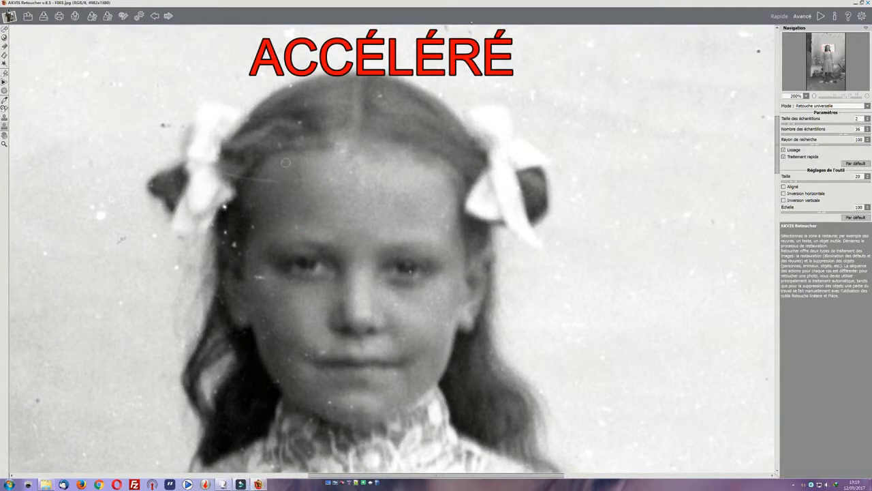
# Step: Retouch the scratch on the girl's temple, the specks beside her eye and the spots in the hair beneath her bow
pyautogui.moveTo(254, 178)
pyautogui.mouseDown()
pyautogui.moveTo(253, 208)
pyautogui.moveTo(271, 181)
pyautogui.mouseUp()
pyautogui.click(263, 188)
pyautogui.moveTo(259, 277); pyautogui.dragTo(275, 278)
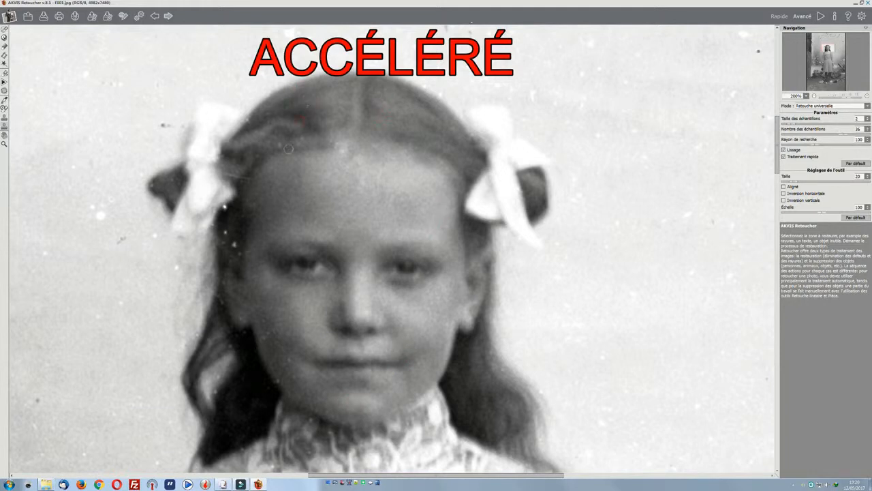
pyautogui.moveTo(226, 210); pyautogui.dragTo(231, 236)
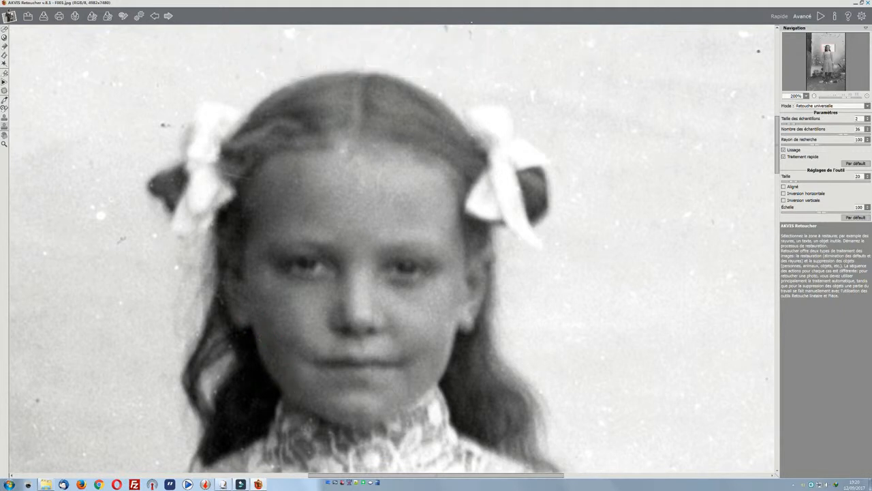
# Step: Retouch the remaining specks in the girl's long hair beside her cheek and neck and at her hairline
pyautogui.click(239, 338)
pyautogui.click(253, 353)
pyautogui.click(217, 378)
pyautogui.click(267, 390)
pyautogui.click(355, 149)
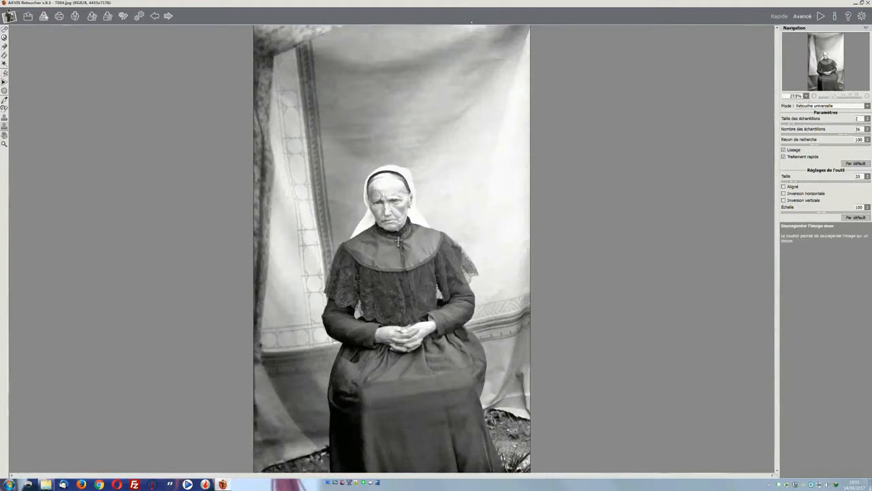
# Step: Save the portrait of the seated woman over the existing T004.jpg at JPEG quality 100
pyautogui.click(44, 15)
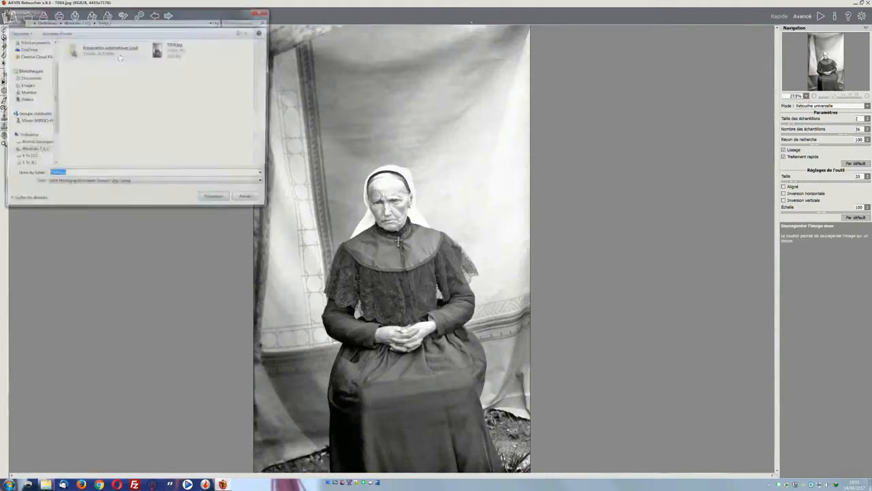
pyautogui.doubleClick(174, 48)
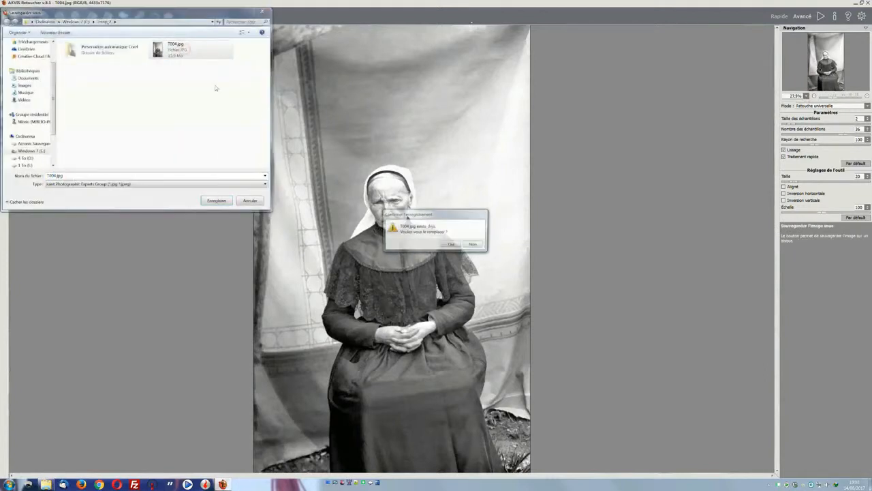
pyautogui.click(452, 245)
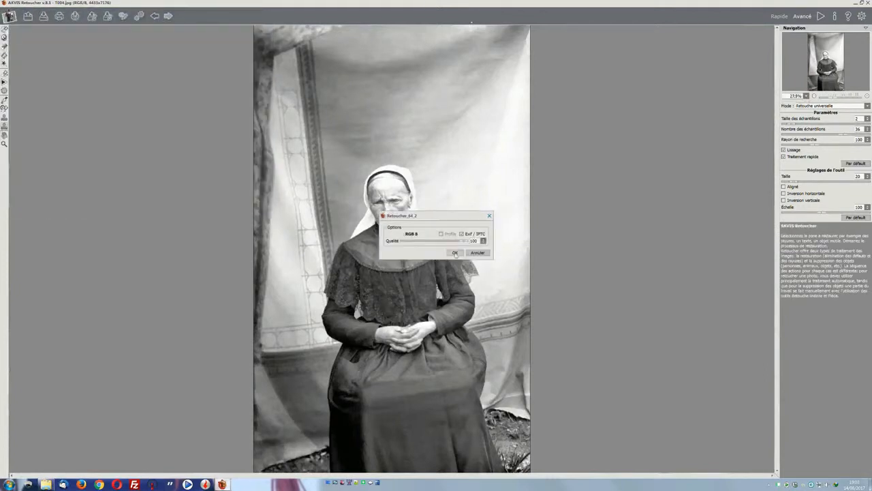
pyautogui.click(455, 253)
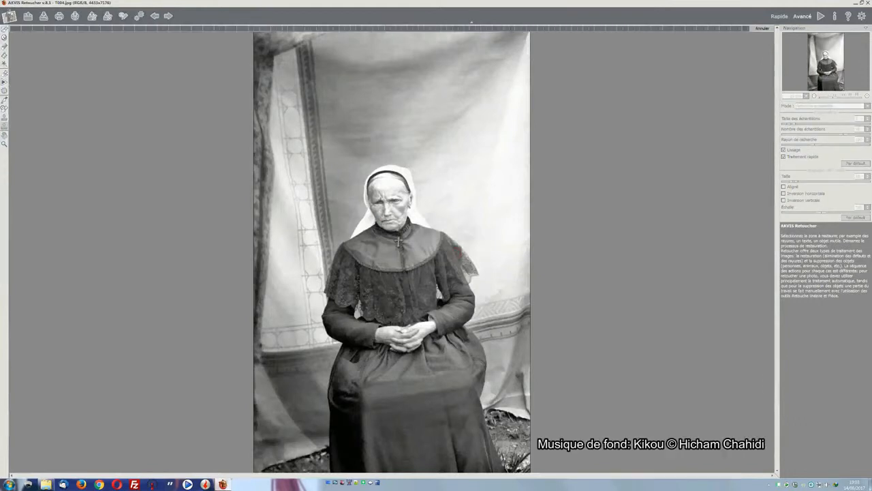